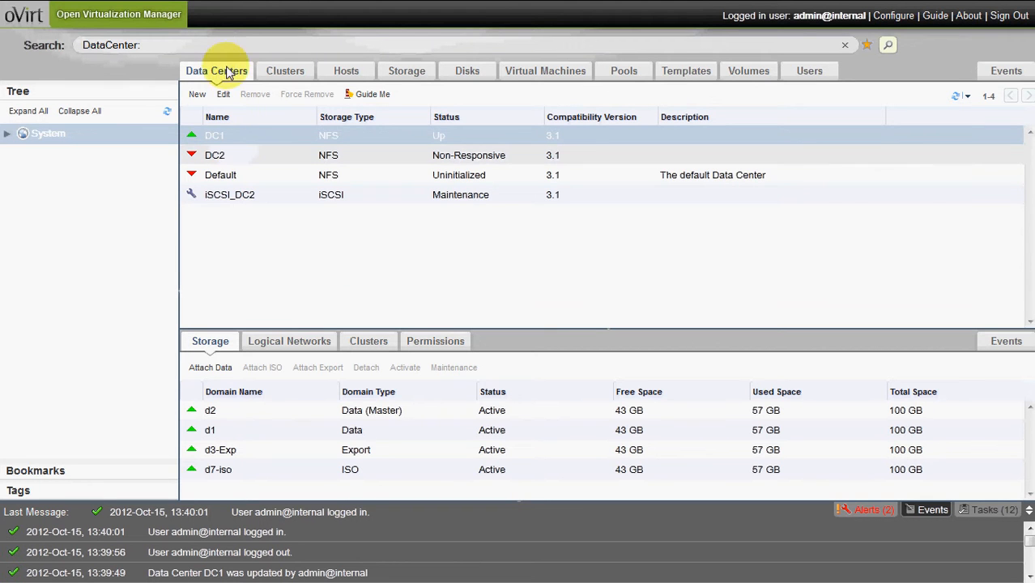
Set the quota mode of data center DC1 to Enforced and save the change.
click(544, 72)
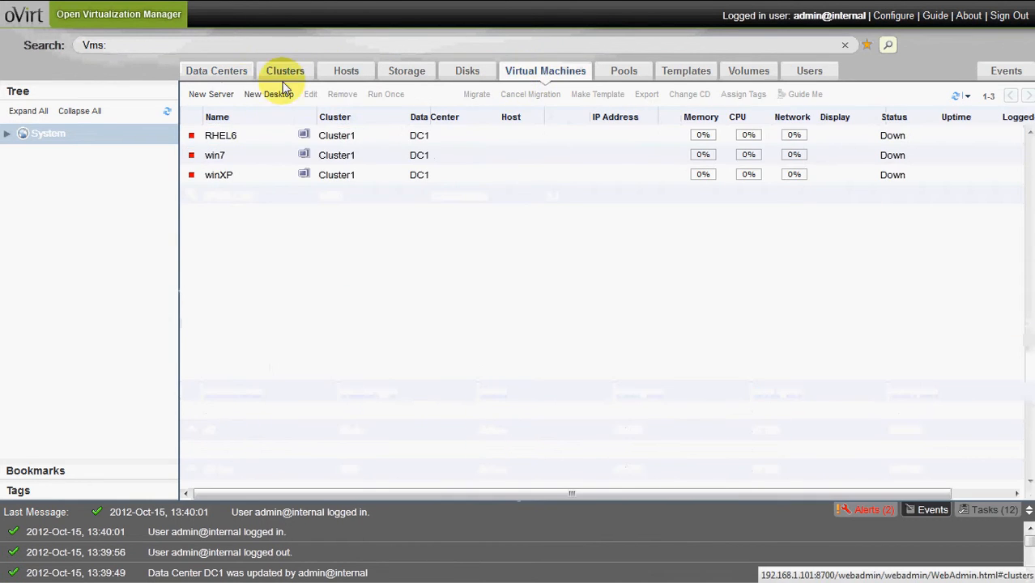
click(220, 74)
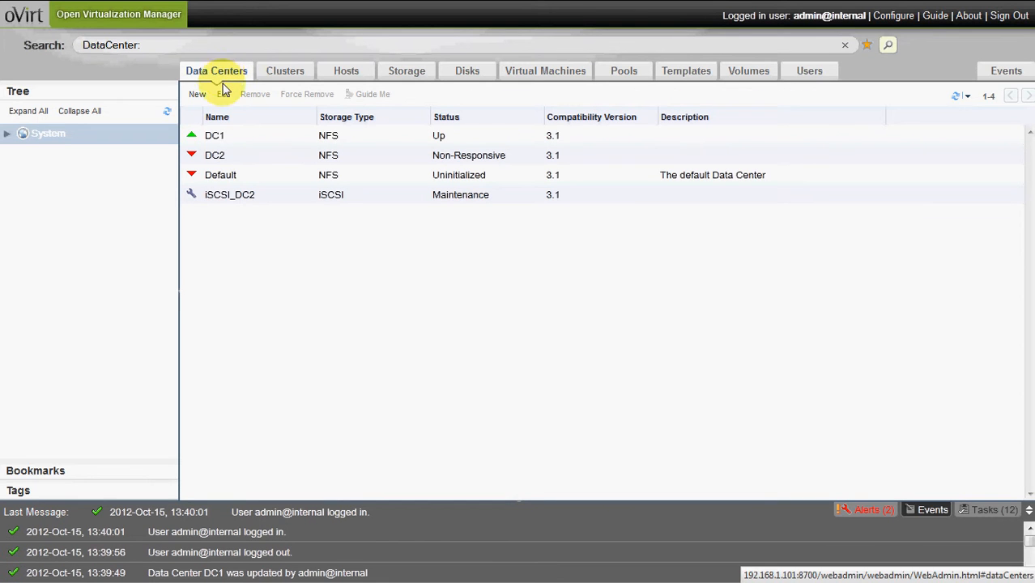
click(216, 138)
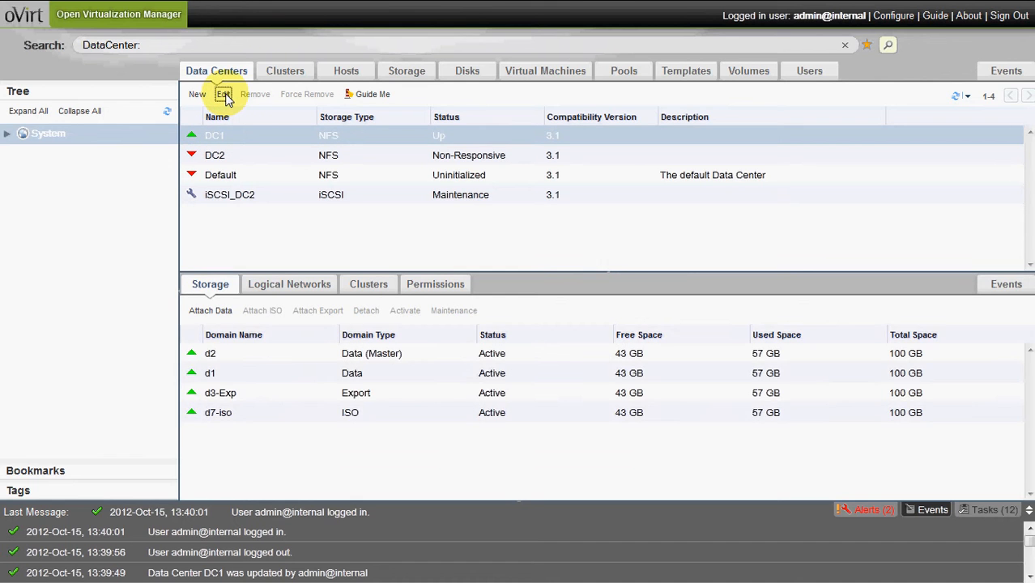
click(224, 95)
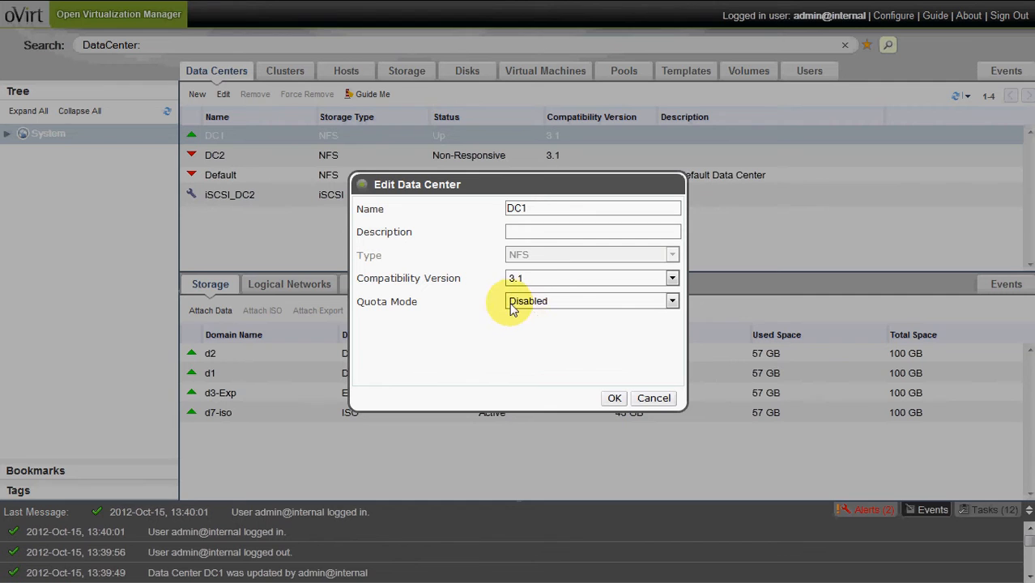
click(557, 302)
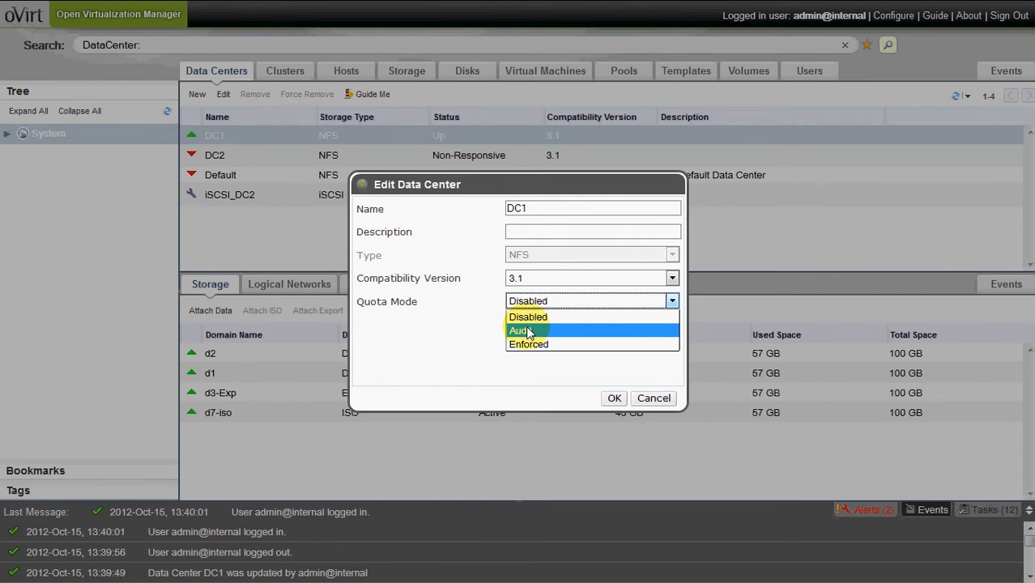
click(527, 331)
click(584, 304)
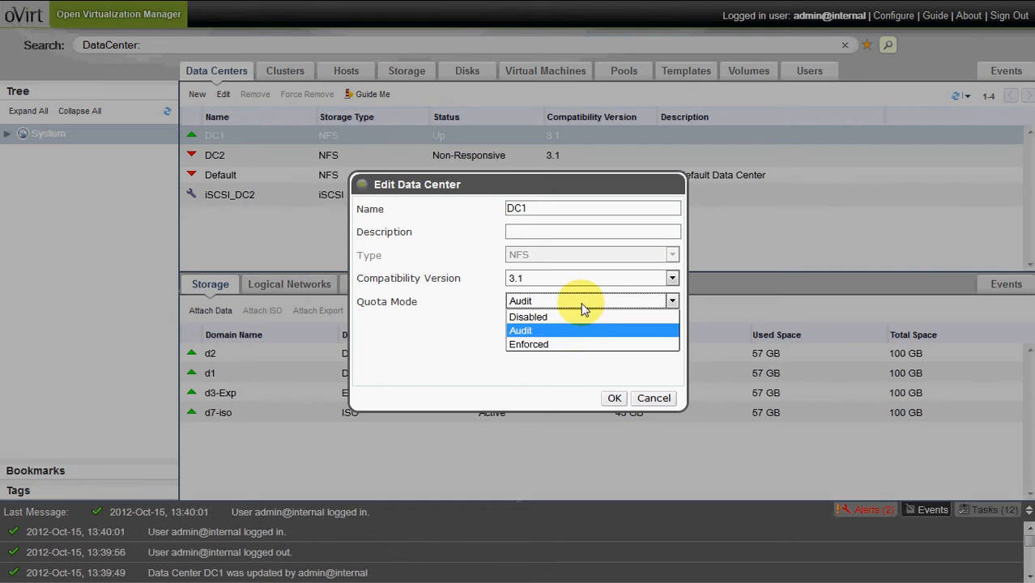
click(567, 343)
click(614, 397)
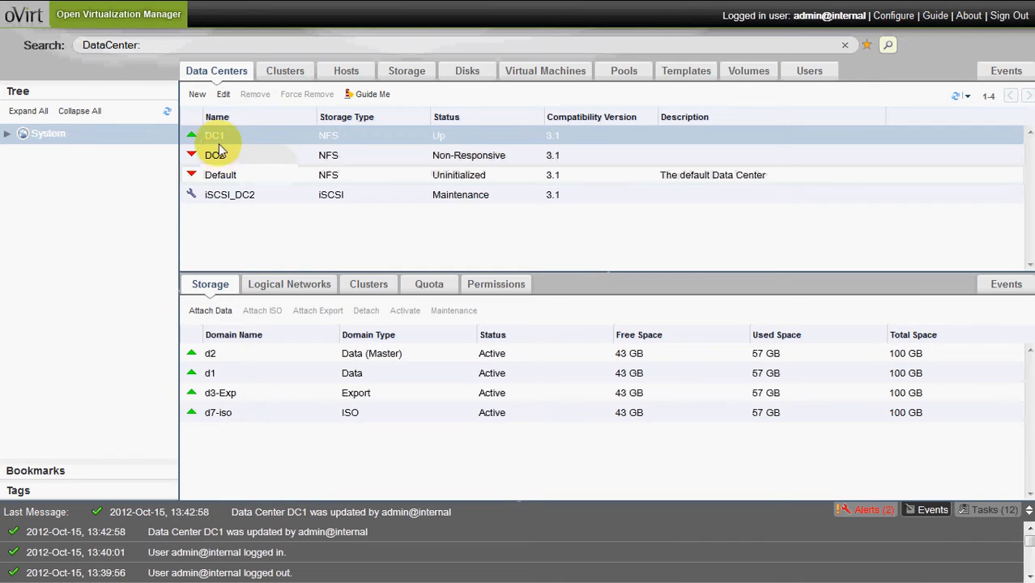
Start a new quota named Quota_C in data center DC1.
click(8, 136)
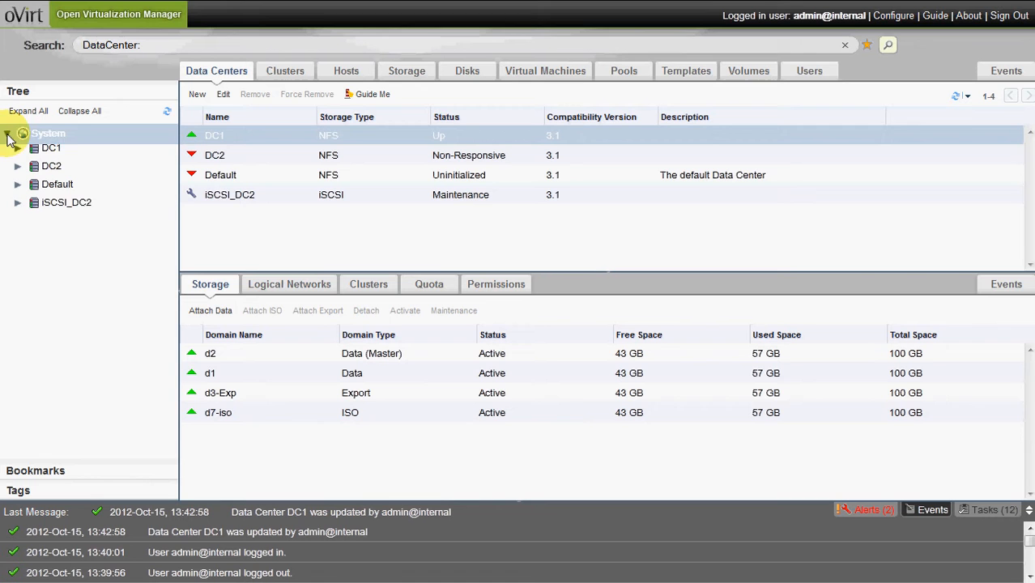
click(51, 155)
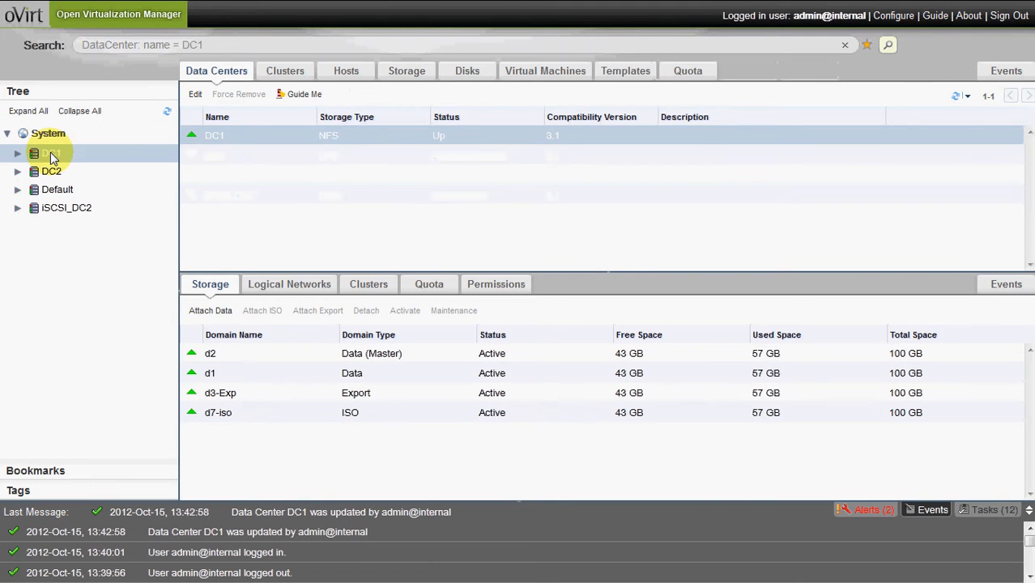
click(688, 74)
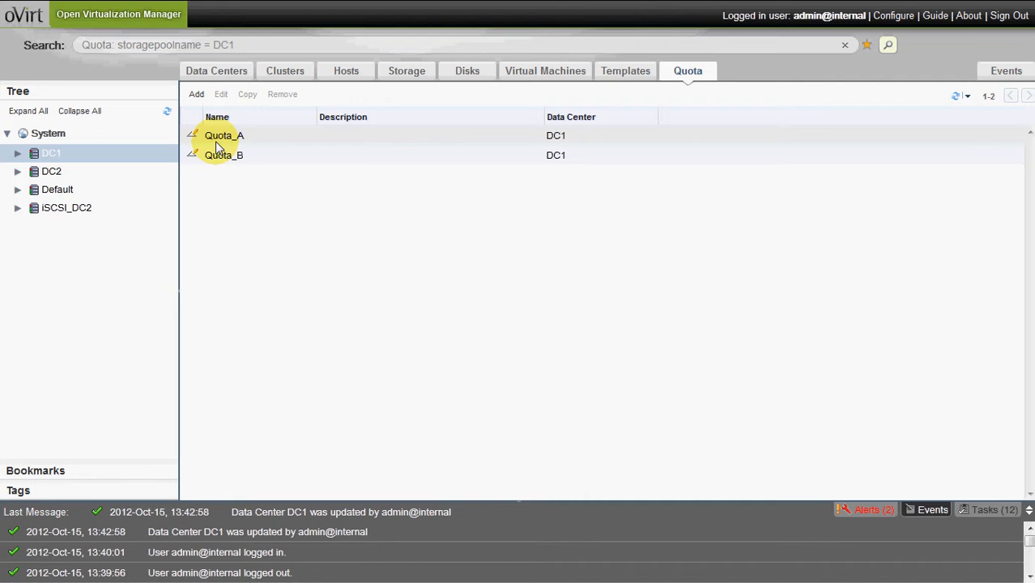
click(196, 96)
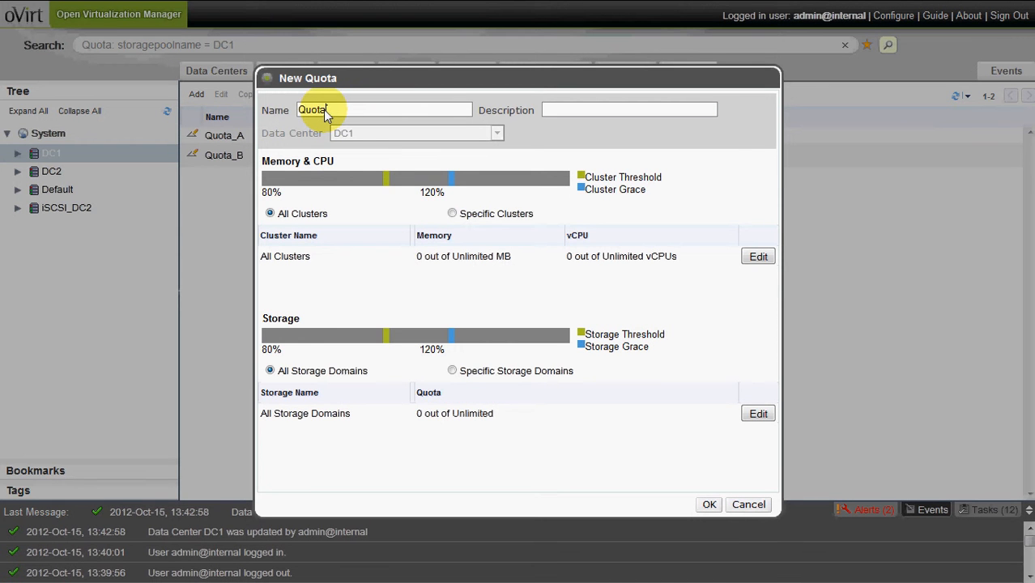
text(Quota_C)
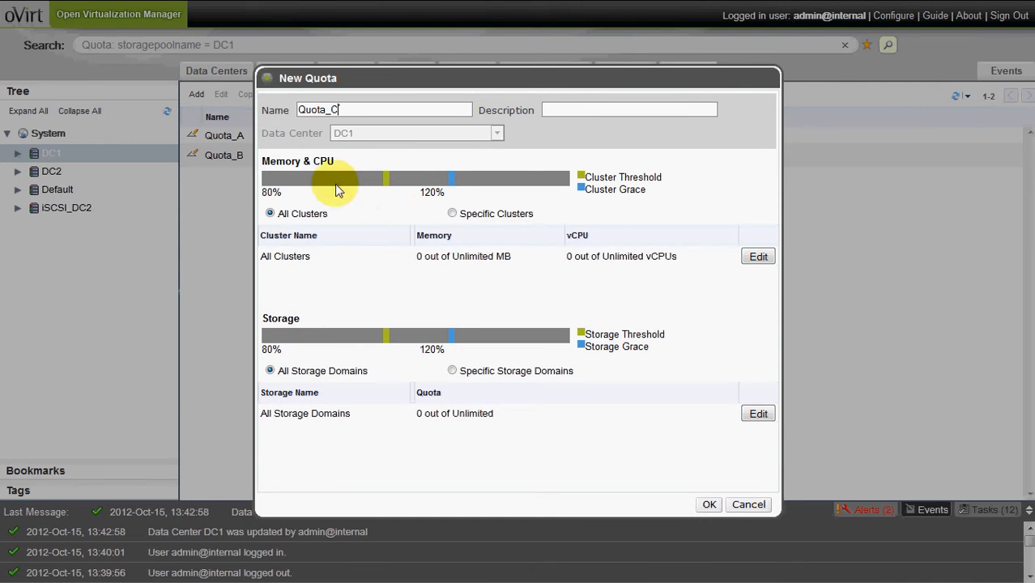
Limit the new quota's memory for all clusters to 1024 MB.
click(757, 257)
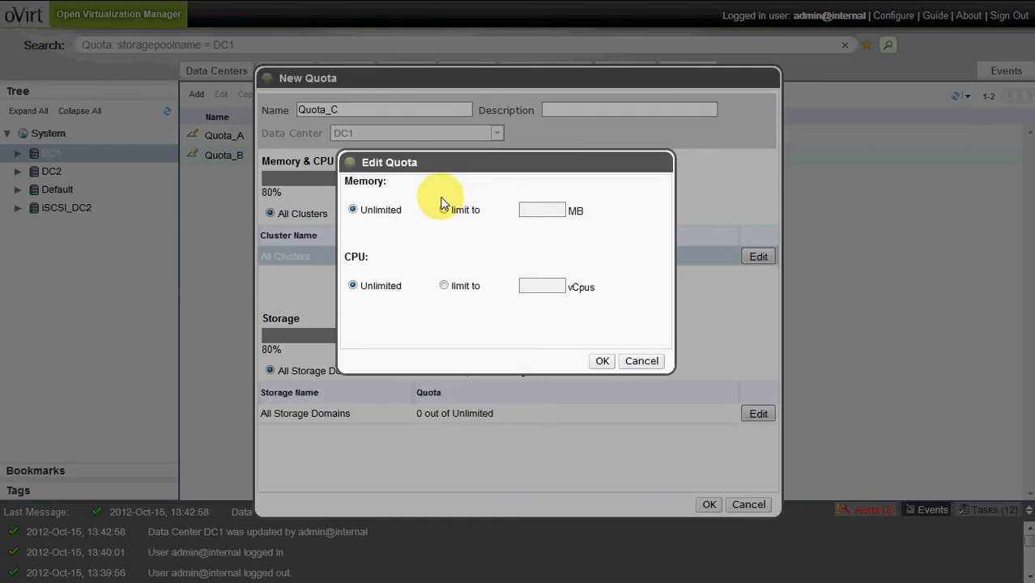
click(444, 211)
click(537, 216)
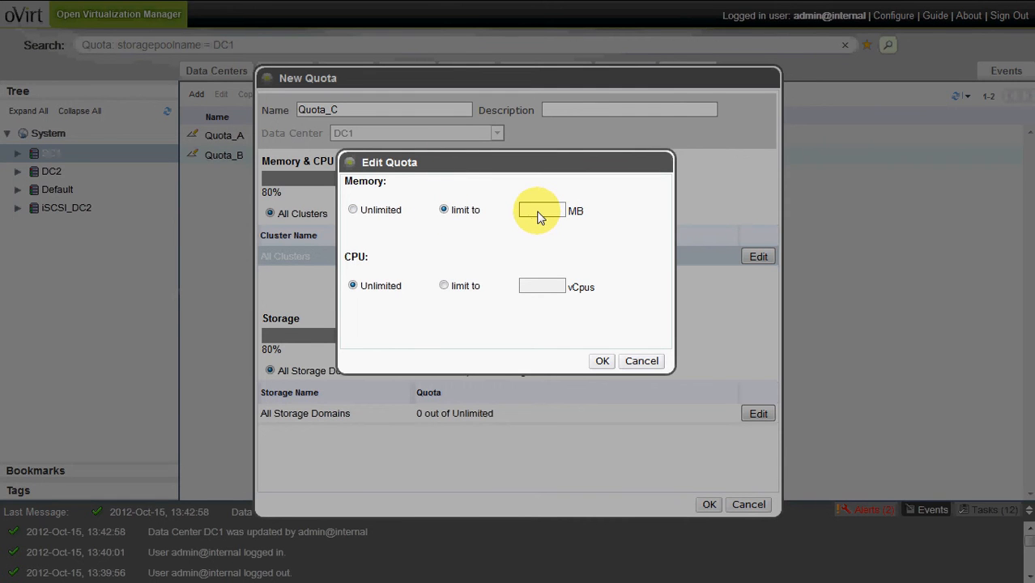
text(1024)
click(604, 361)
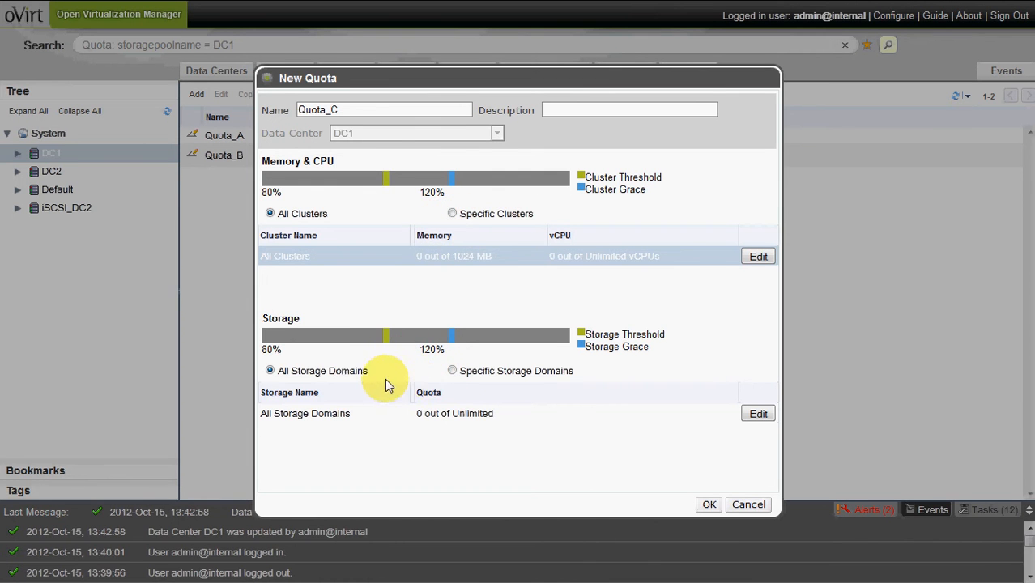
Apply the storage quota to specific storage domains and include both d2 and d1.
click(452, 371)
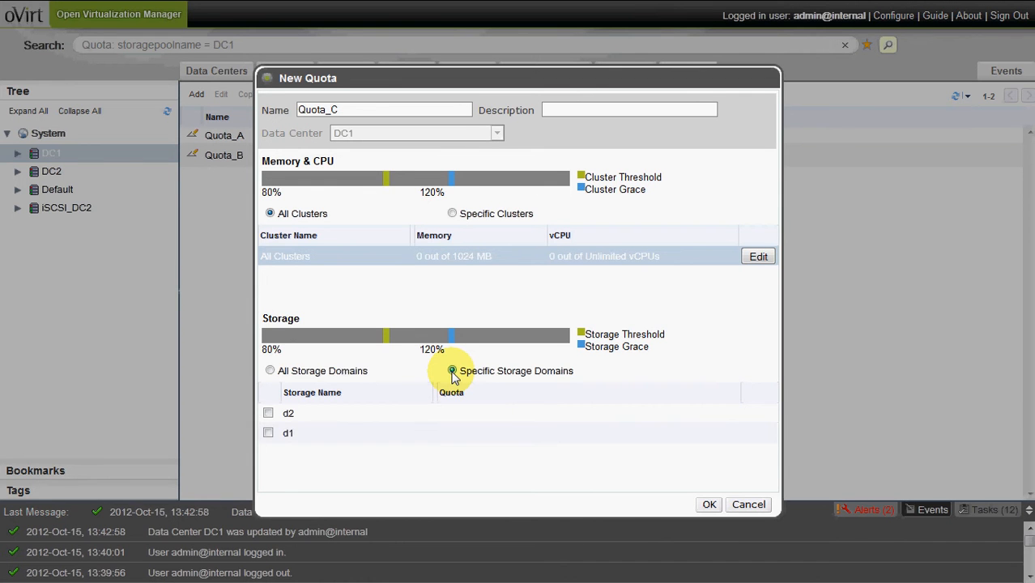
click(268, 414)
click(268, 414)
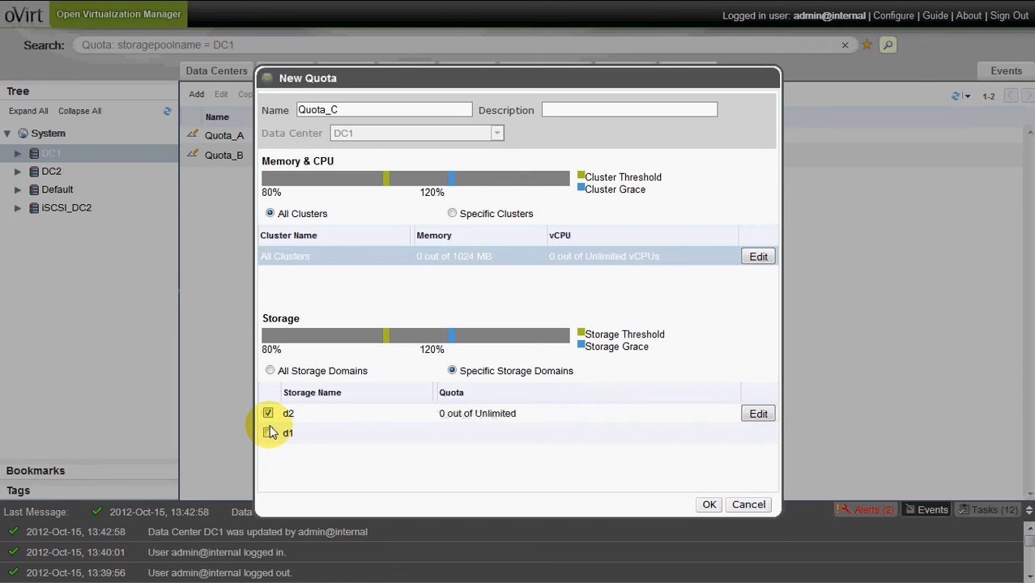
click(269, 435)
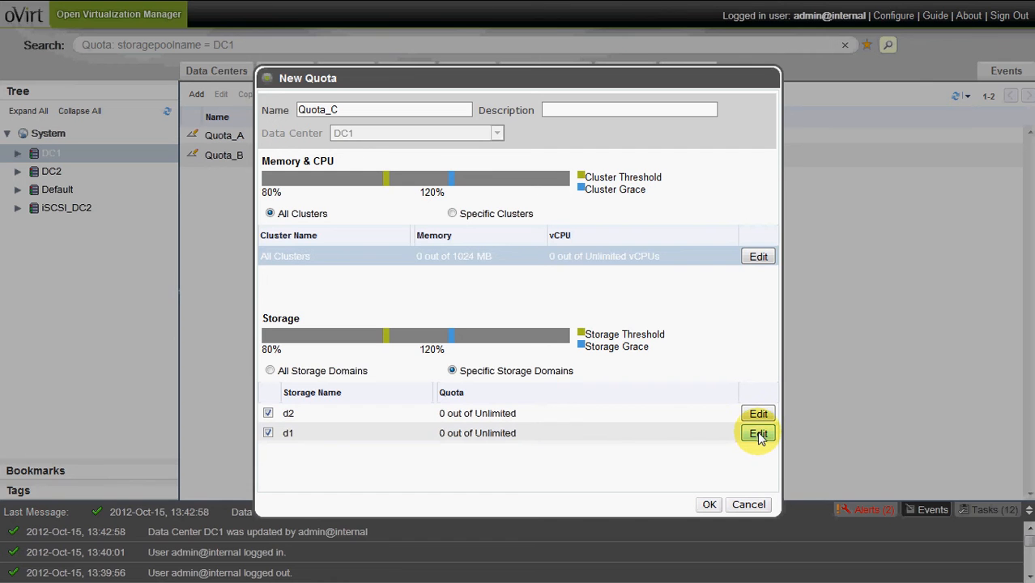
Limit the storage quota for domain d1 to 10 GB.
click(758, 435)
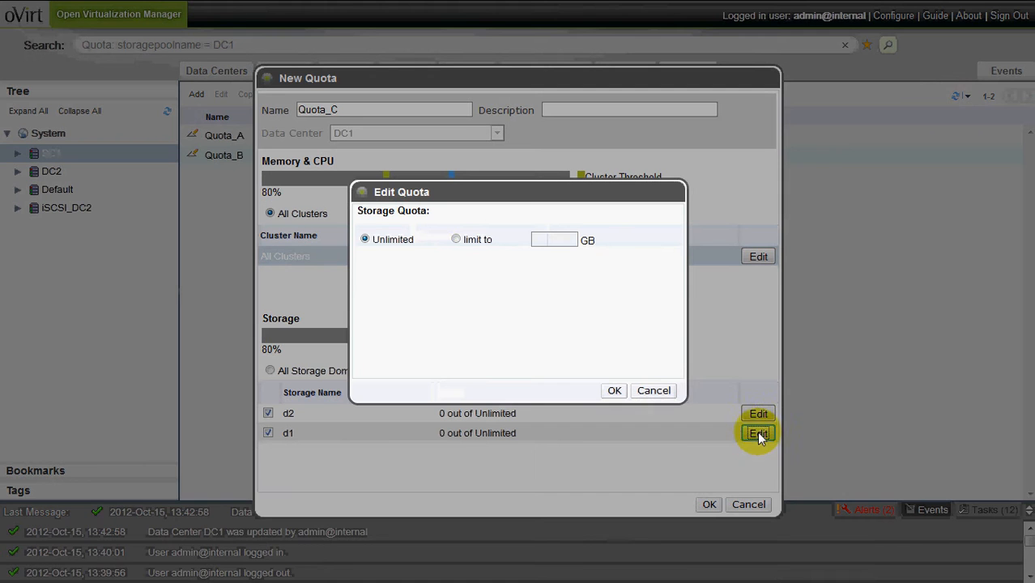
click(457, 241)
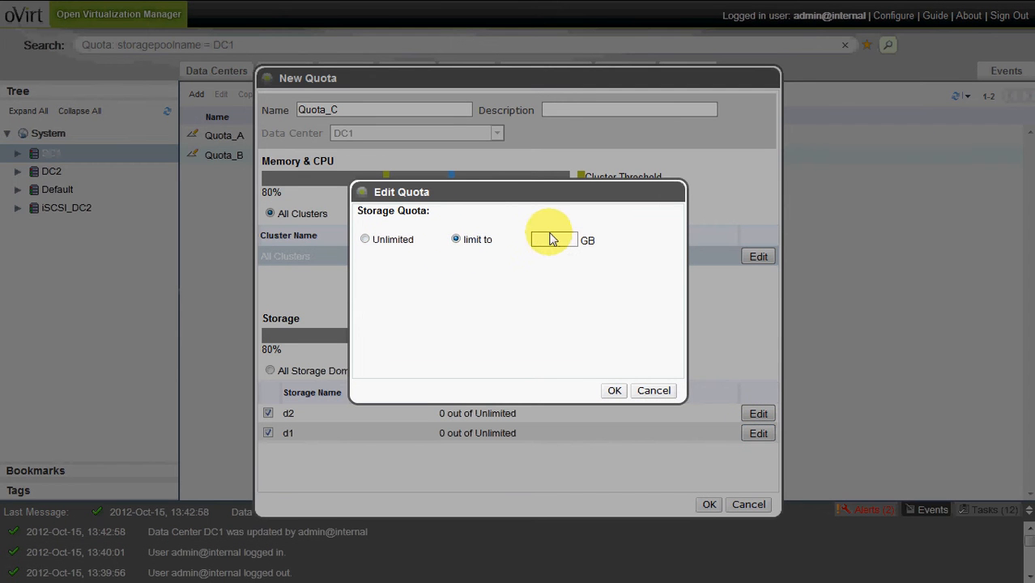
click(549, 242)
text(10)
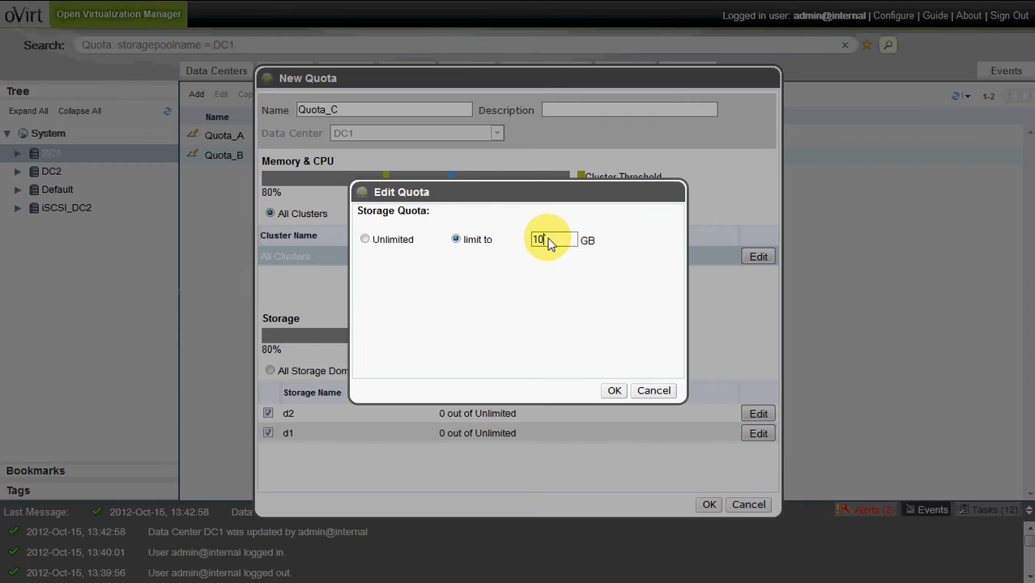
click(615, 390)
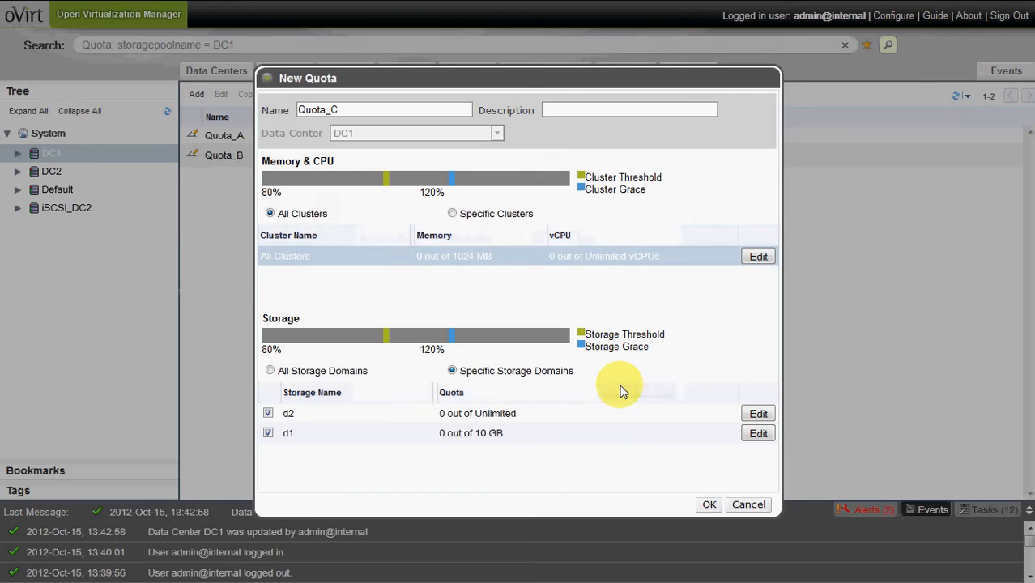
Limit the storage quota for domain d2 to 10 GB.
click(757, 414)
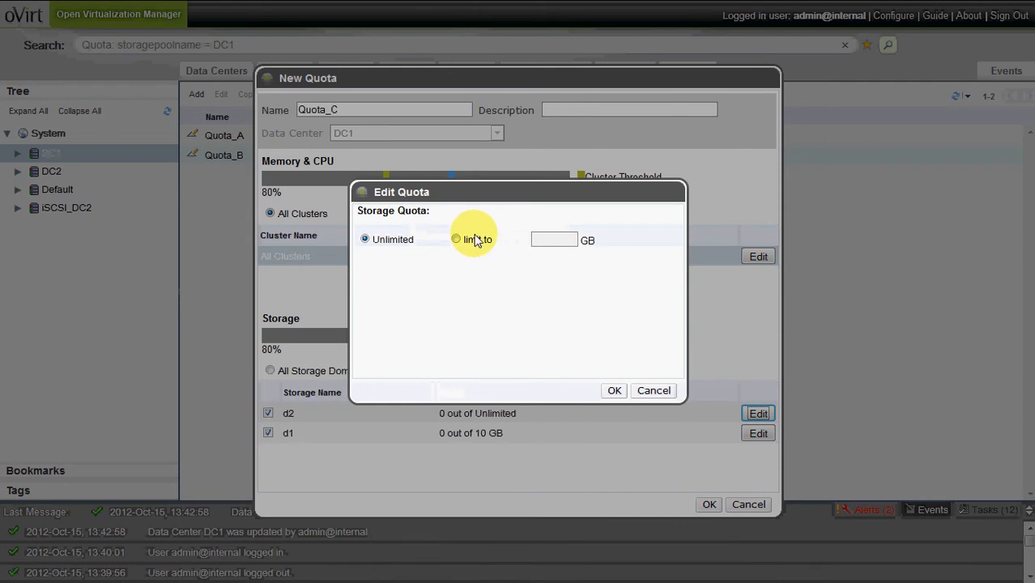
click(473, 239)
click(545, 243)
text(10)
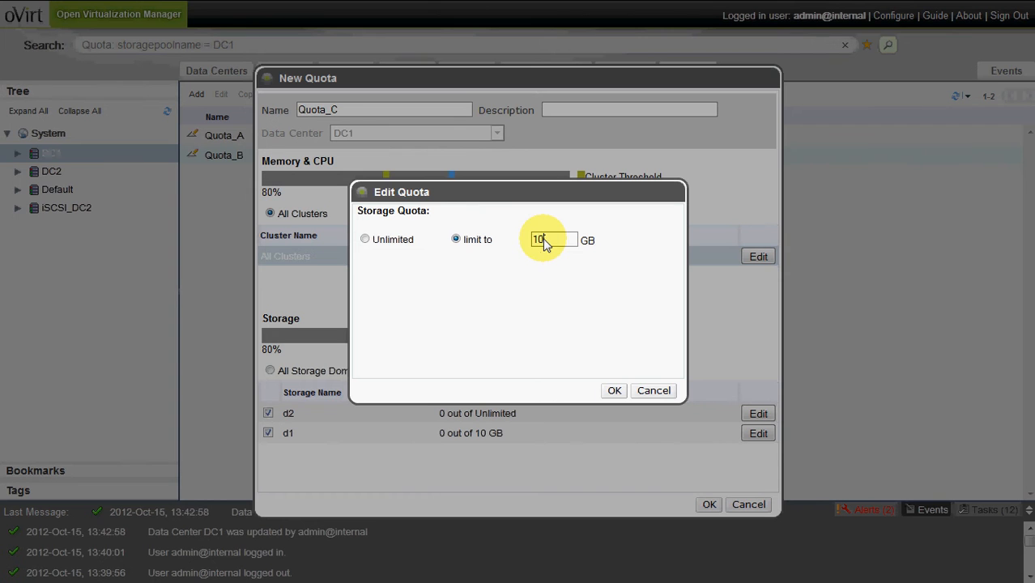
click(615, 390)
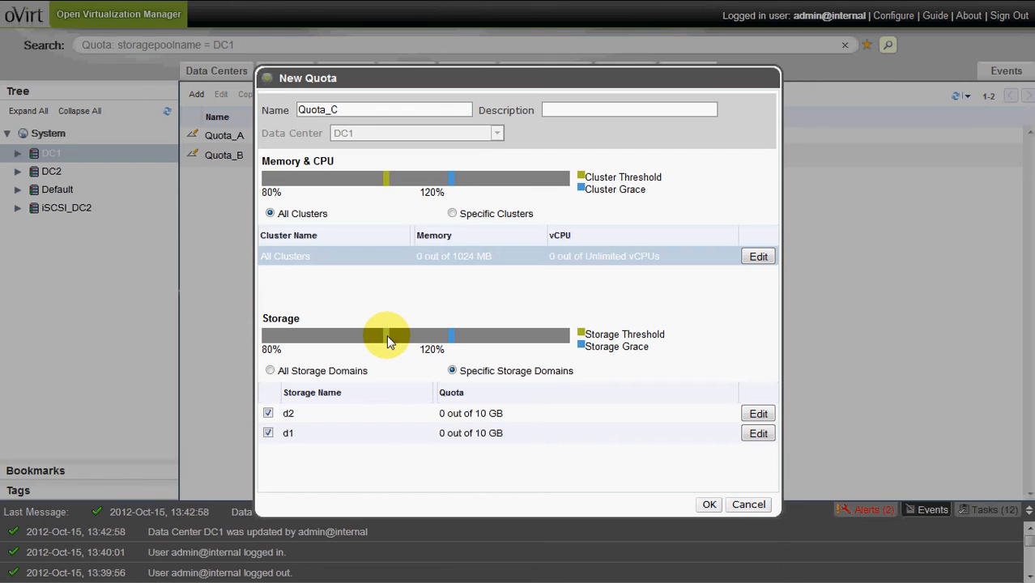
Save the new quota Quota_C with its cluster and storage limits.
drag(385, 335, 387, 335)
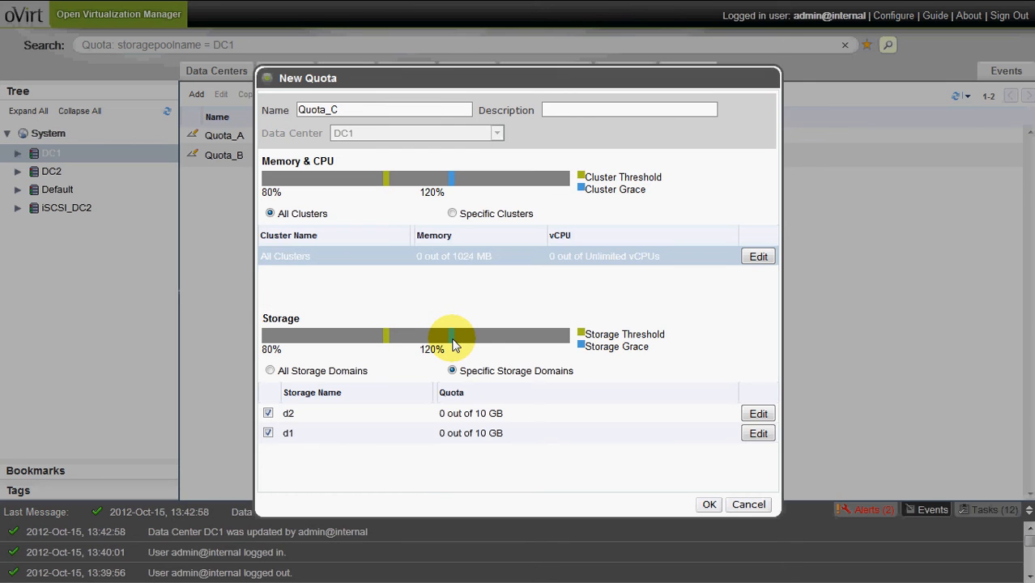
mouse_move(454, 344)
mouse_down()
mouse_move(430, 344)
mouse_move(452, 345)
mouse_up()
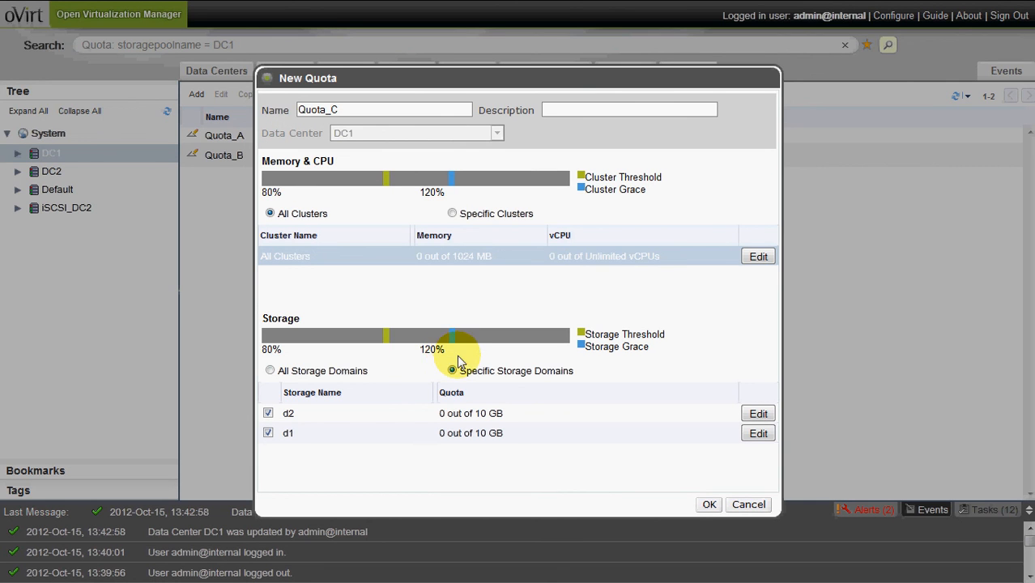
click(709, 504)
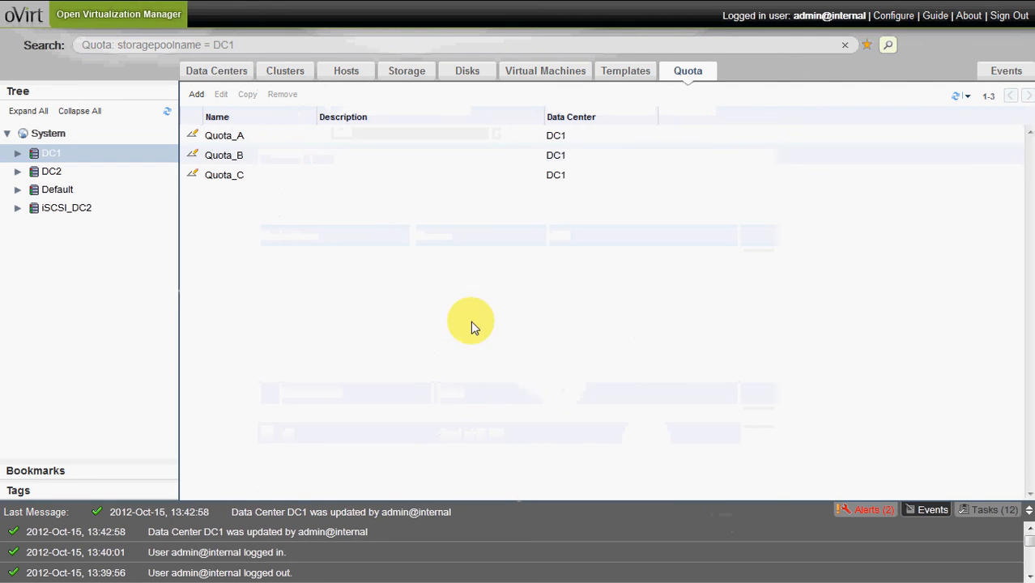
Search the directory for q-* and assign the q-Students group as a consumer of Quota_C.
click(243, 176)
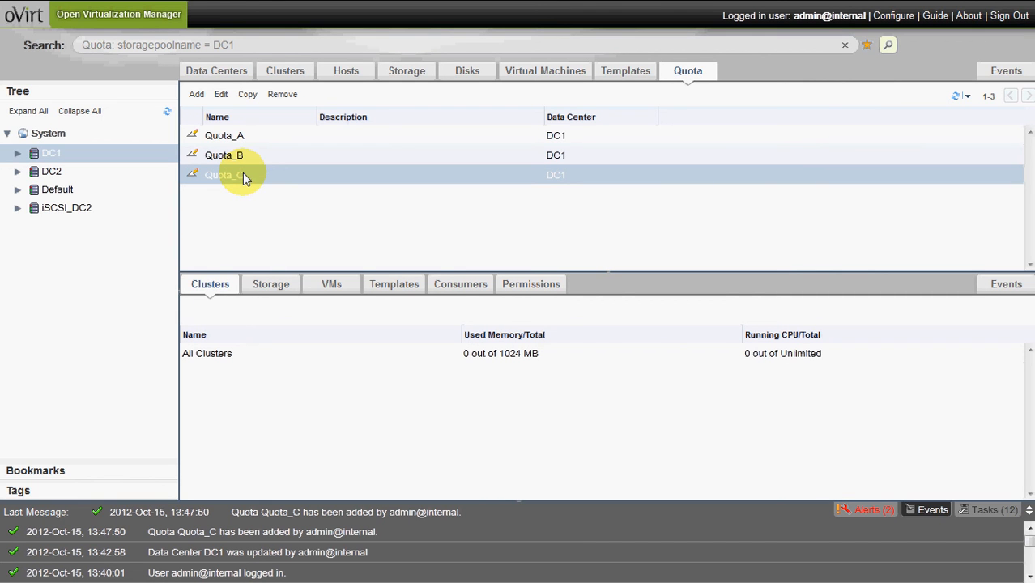
click(460, 288)
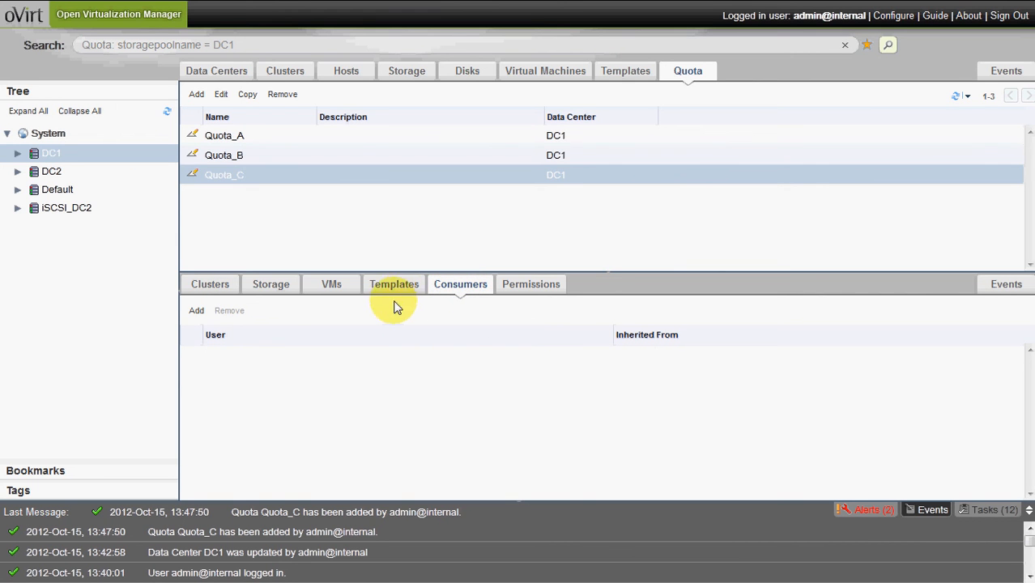
click(194, 312)
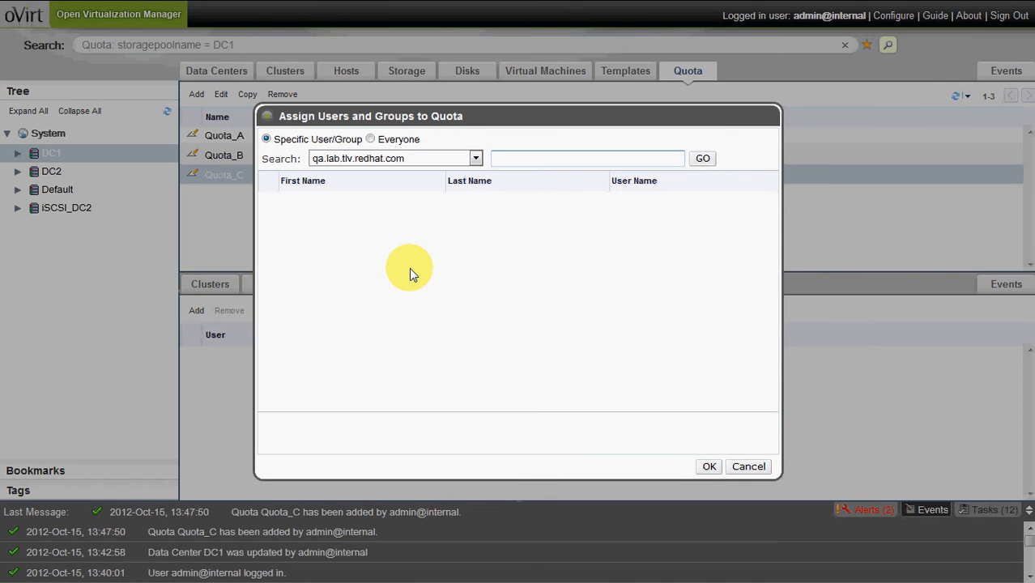
text(q-*)
key(Return)
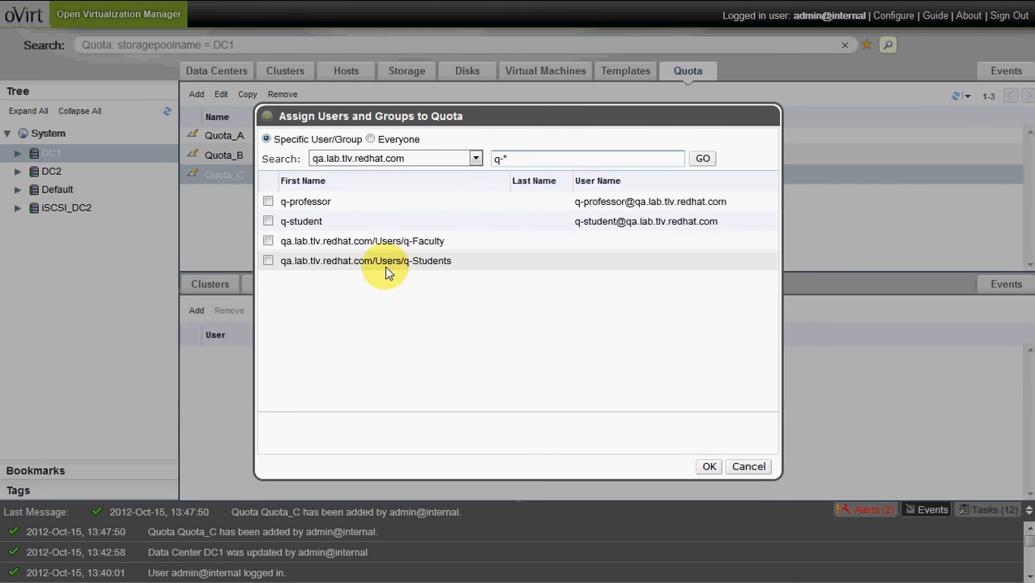
click(268, 261)
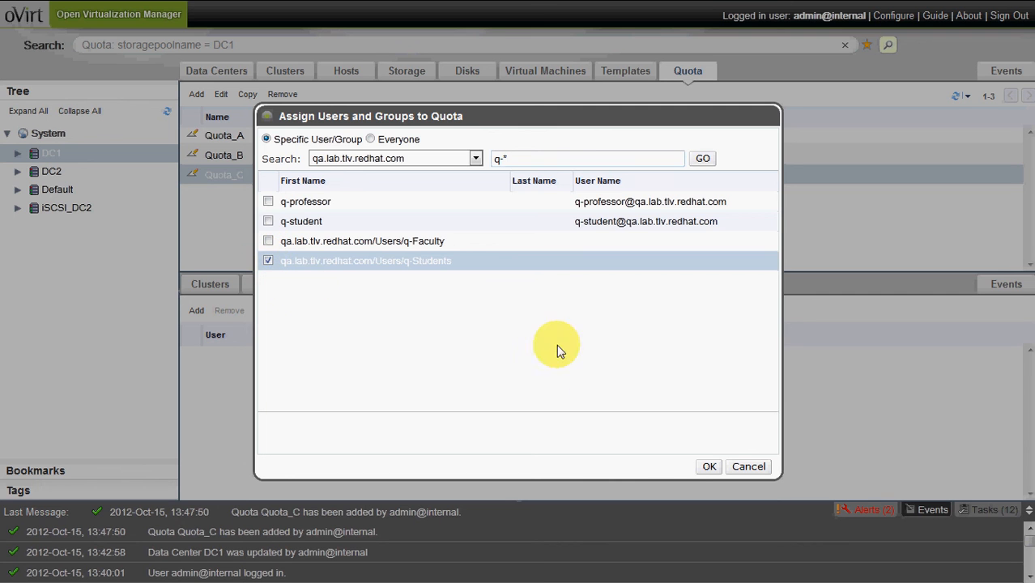
click(705, 466)
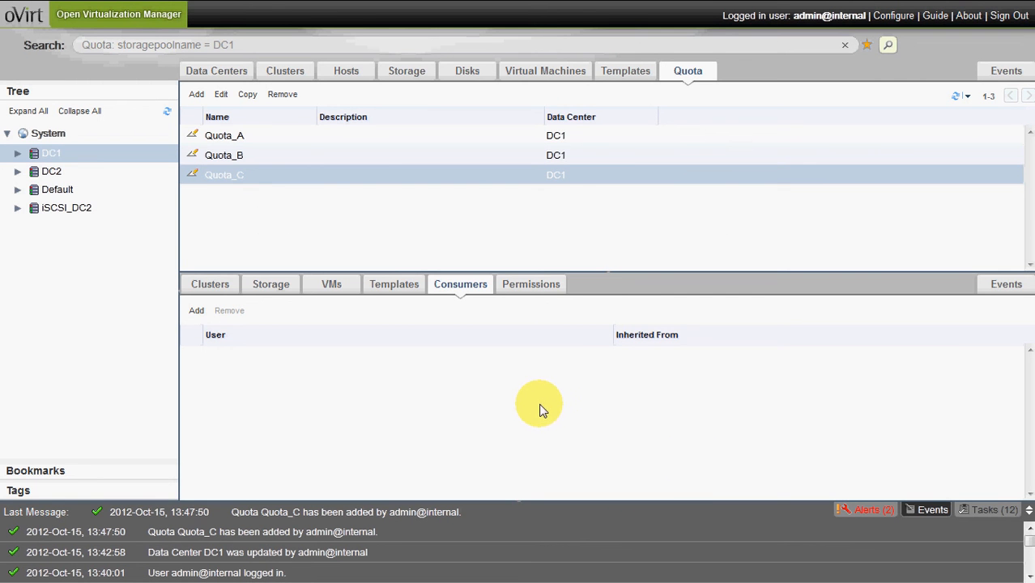